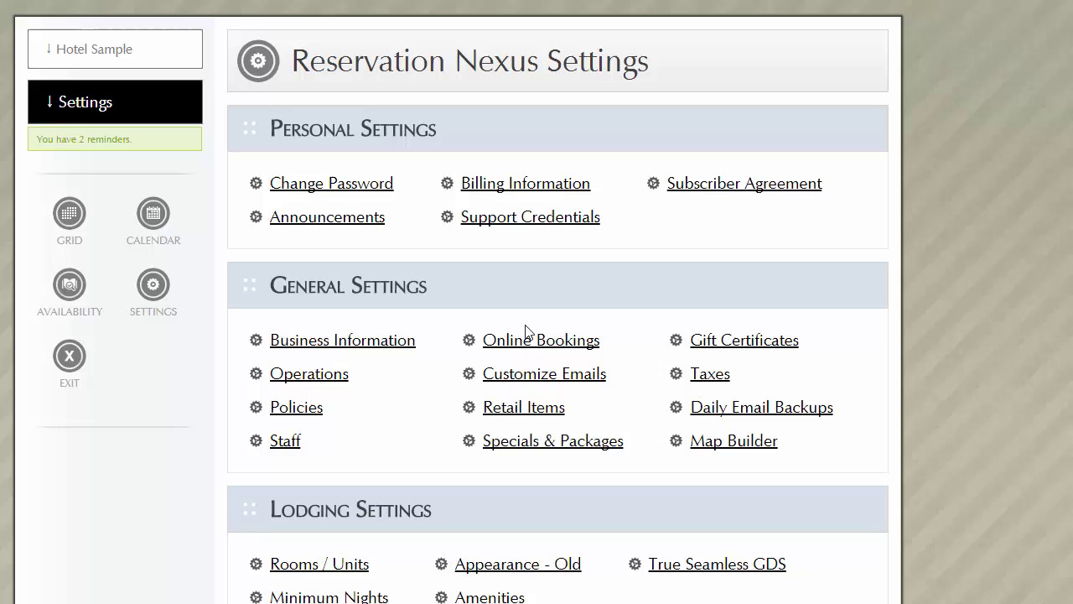
Step: Open the availability search page and view the available room class options, leaving the filter at View All
{"action": "left_click", "coordinate": [69, 286]}
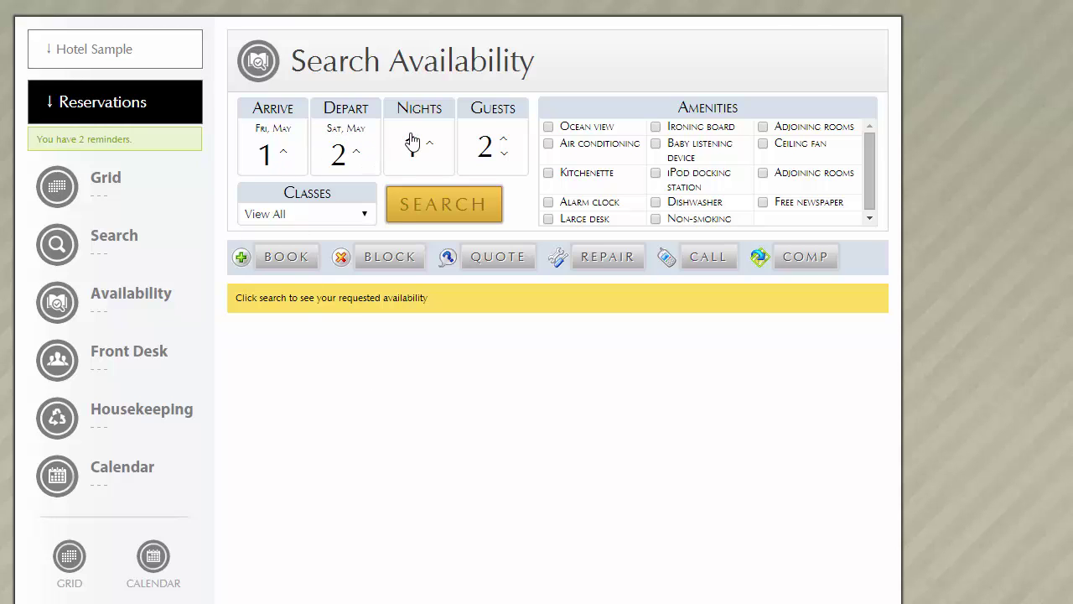
{"action": "left_click", "coordinate": [365, 214]}
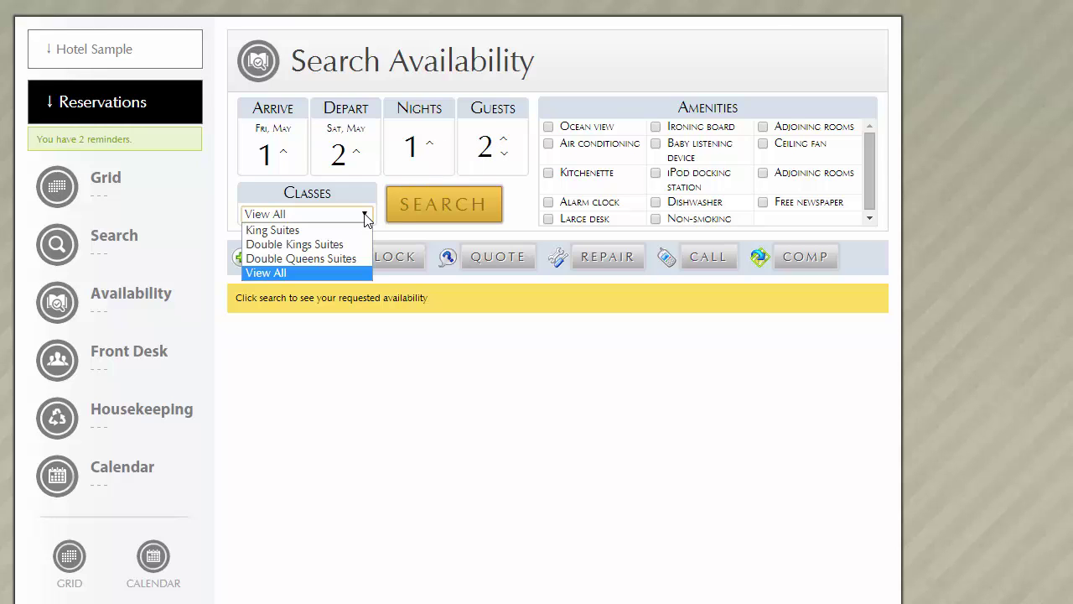
{"action": "left_click", "coordinate": [366, 216]}
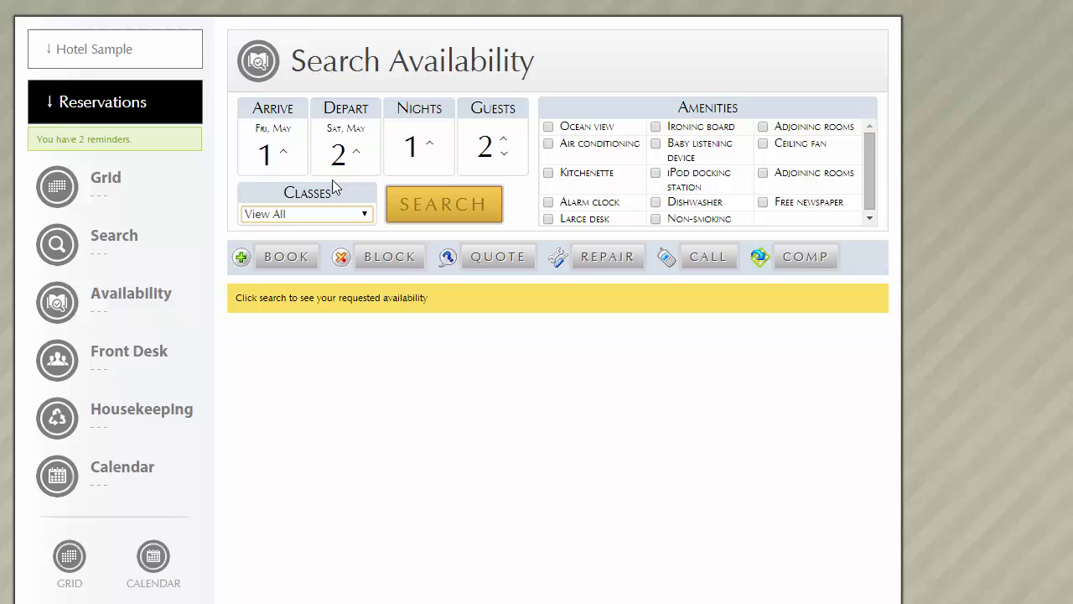
Step: Set the arrival date of the availability search to July 1 and save it
{"action": "left_click", "coordinate": [286, 154]}
{"action": "left_click", "coordinate": [279, 120]}
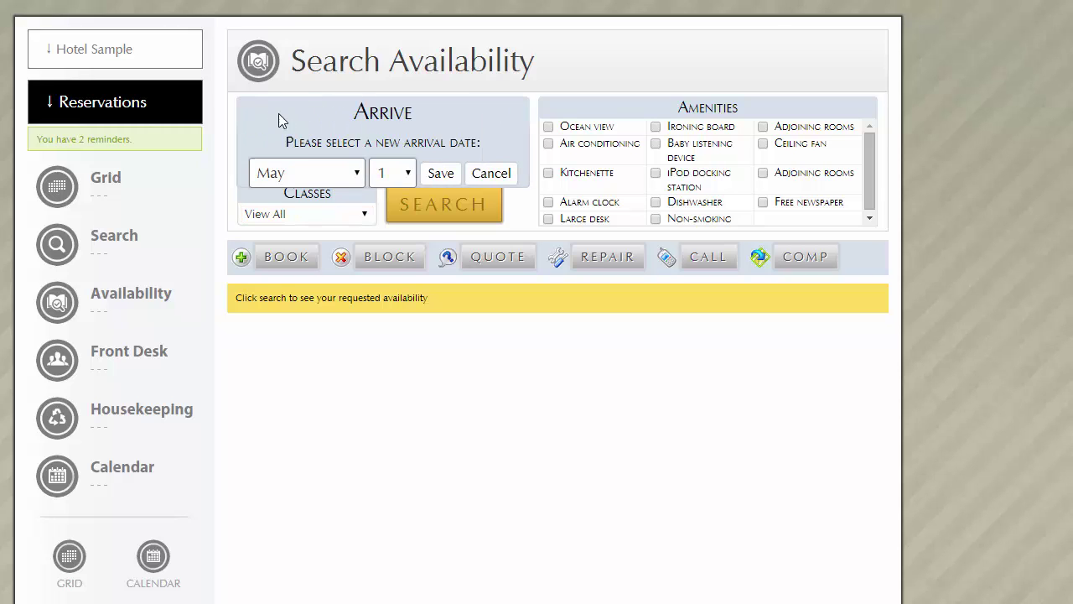
{"action": "left_click", "coordinate": [344, 179]}
{"action": "left_click", "coordinate": [324, 249]}
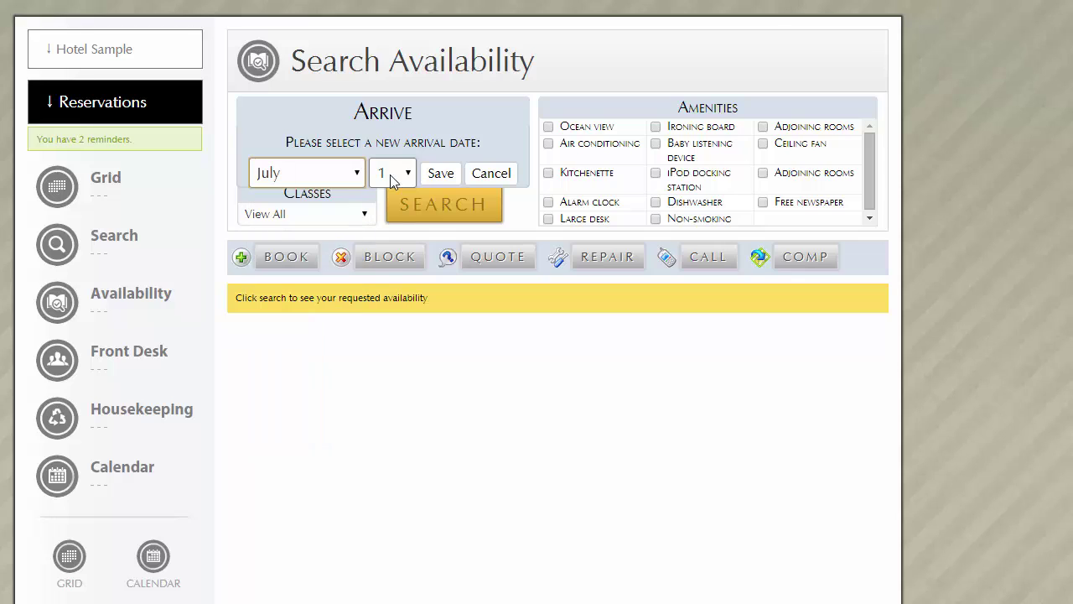
{"action": "left_click", "coordinate": [433, 178]}
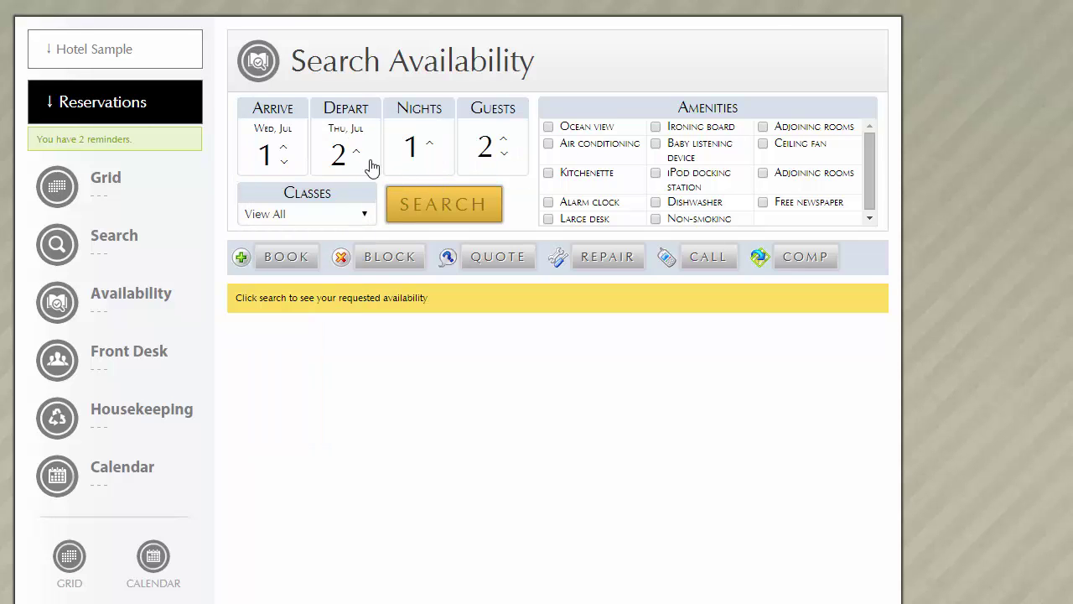
Step: Close the departure date selection without saving and set the departure to Saturday, July 4 by stepping the day
{"action": "left_click", "coordinate": [356, 121]}
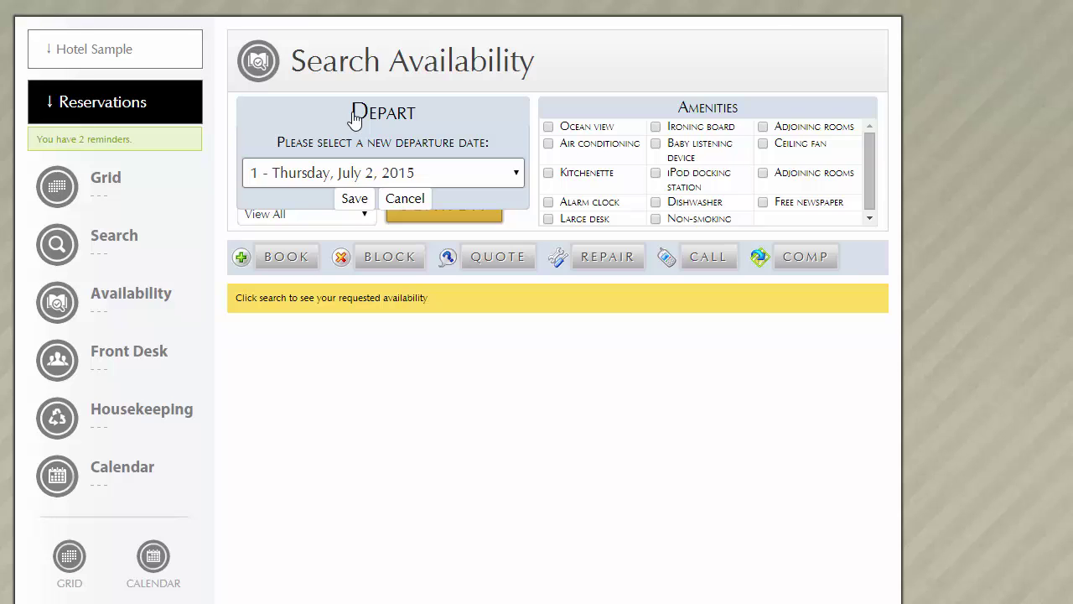
{"action": "left_click", "coordinate": [402, 201]}
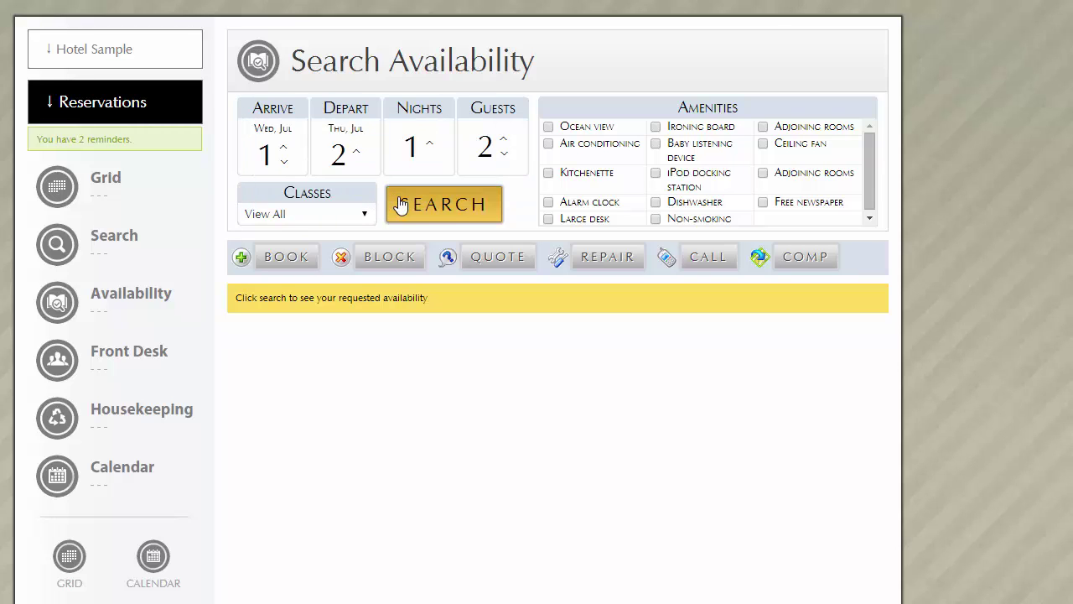
{"action": "left_click", "coordinate": [357, 149]}
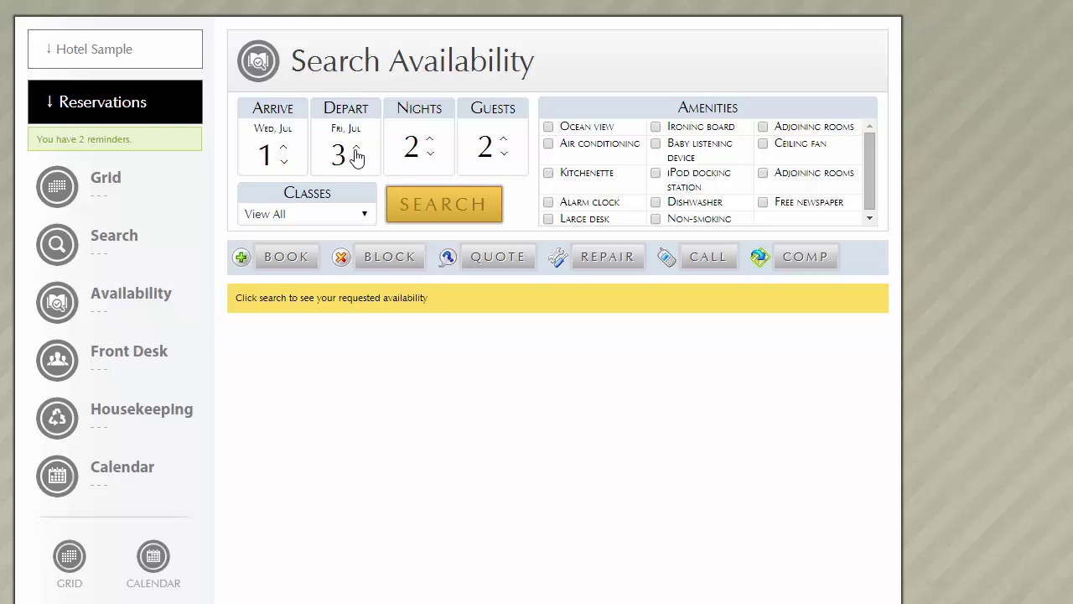
{"action": "left_click", "coordinate": [356, 148]}
{"action": "left_click", "coordinate": [357, 161]}
{"action": "left_click", "coordinate": [357, 161]}
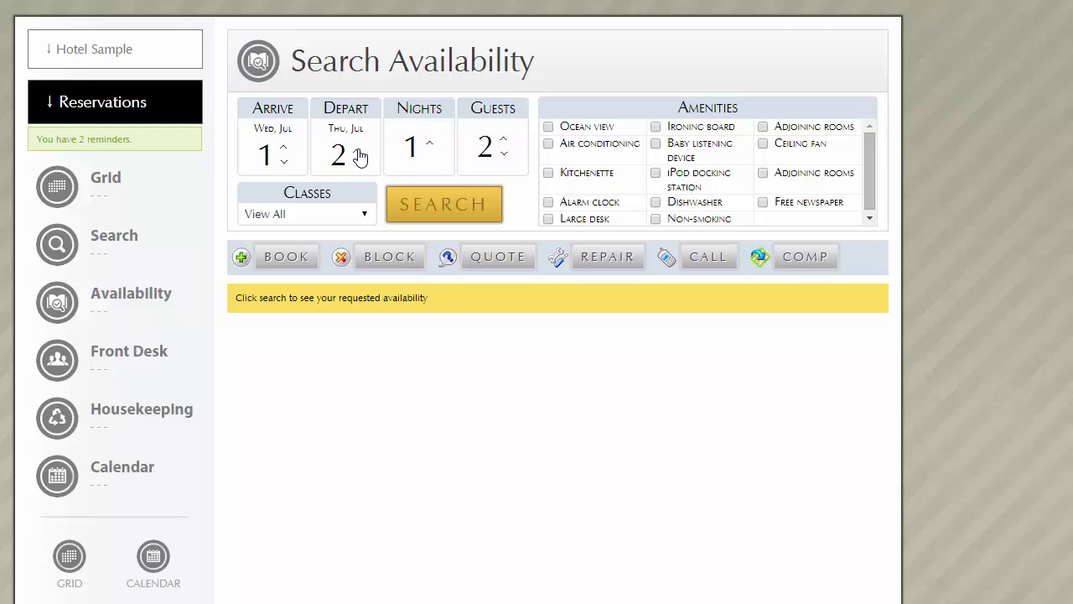
{"action": "left_click", "coordinate": [356, 149]}
{"action": "left_click", "coordinate": [357, 148]}
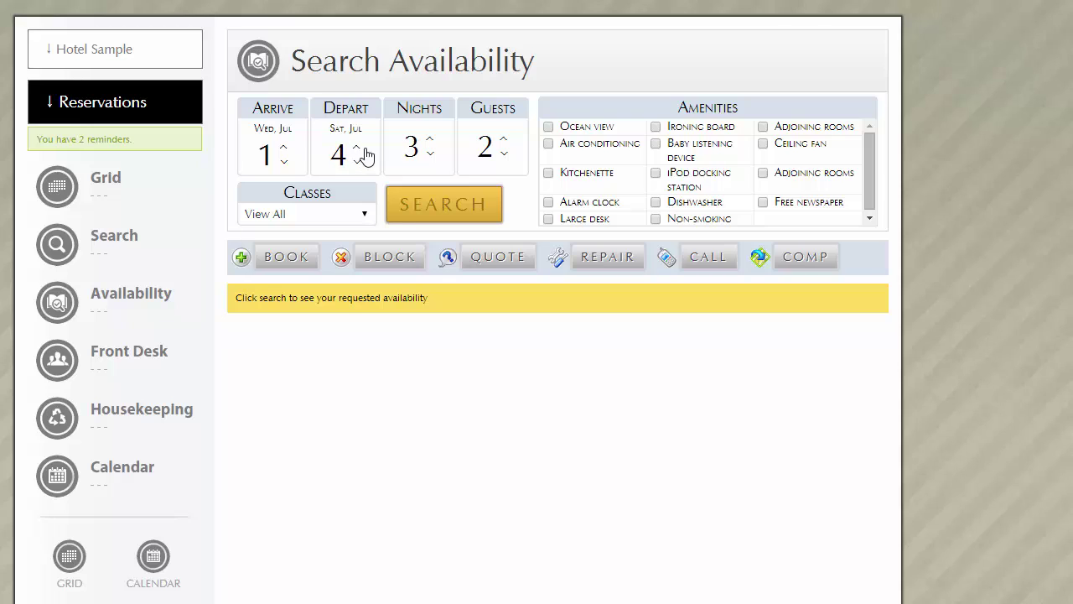
Step: Adjust the length of stay to 4 nights, making the departure Sunday, July 5
{"action": "left_click", "coordinate": [429, 141]}
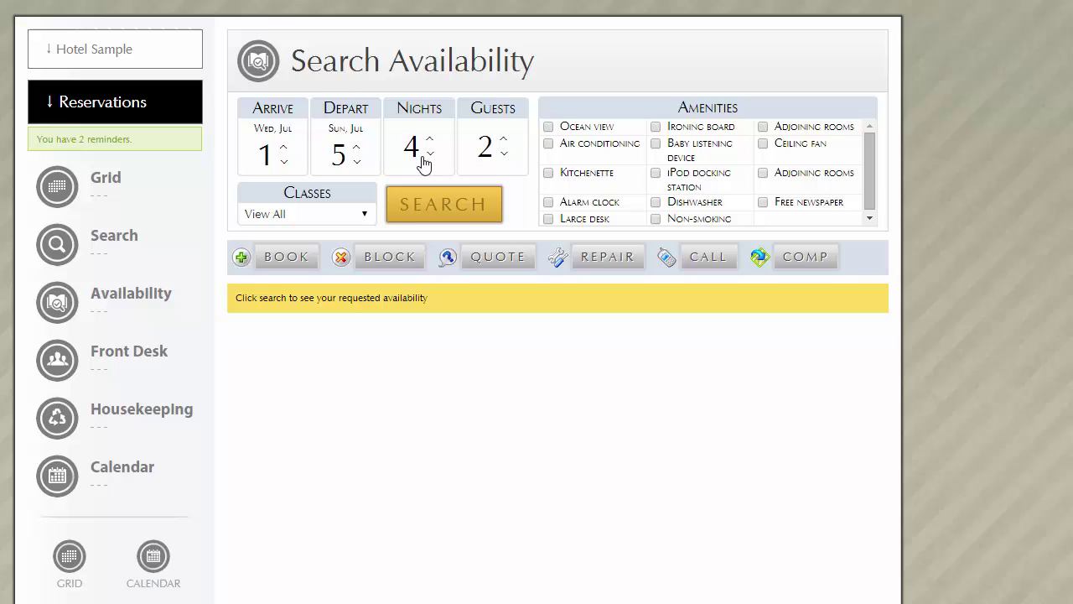
{"action": "left_click", "coordinate": [430, 153]}
{"action": "left_click", "coordinate": [430, 153]}
{"action": "left_click", "coordinate": [429, 141]}
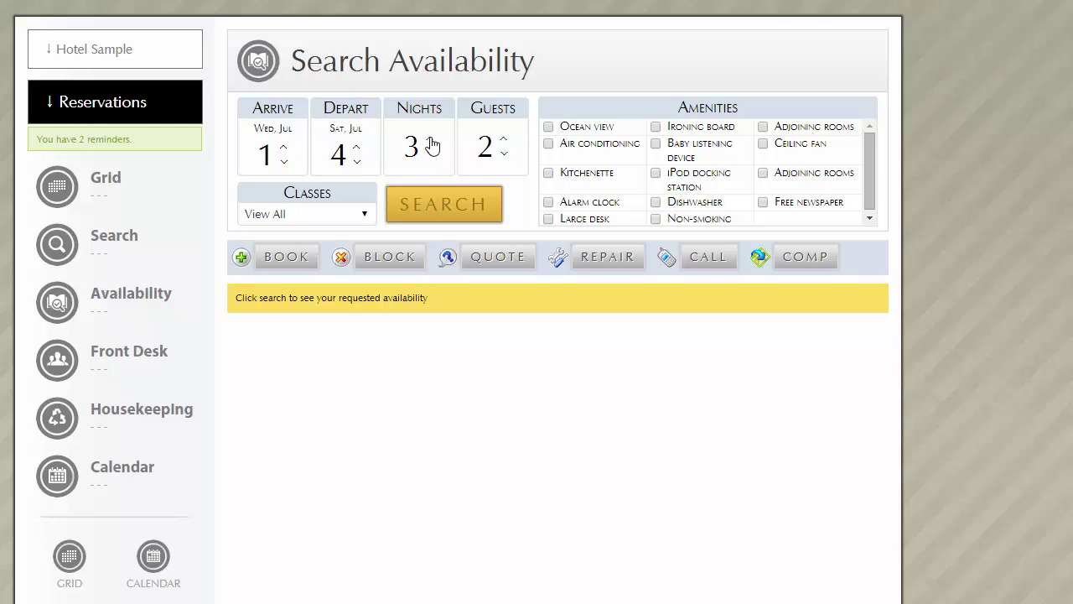
{"action": "left_click", "coordinate": [429, 140]}
{"action": "left_click", "coordinate": [429, 140]}
{"action": "left_click", "coordinate": [430, 154]}
{"action": "left_click", "coordinate": [431, 154]}
{"action": "left_click", "coordinate": [429, 140]}
Step: Save the guest selection with 2 adults, 0 children and 0 pets, and run the availability search
{"action": "left_click", "coordinate": [495, 121]}
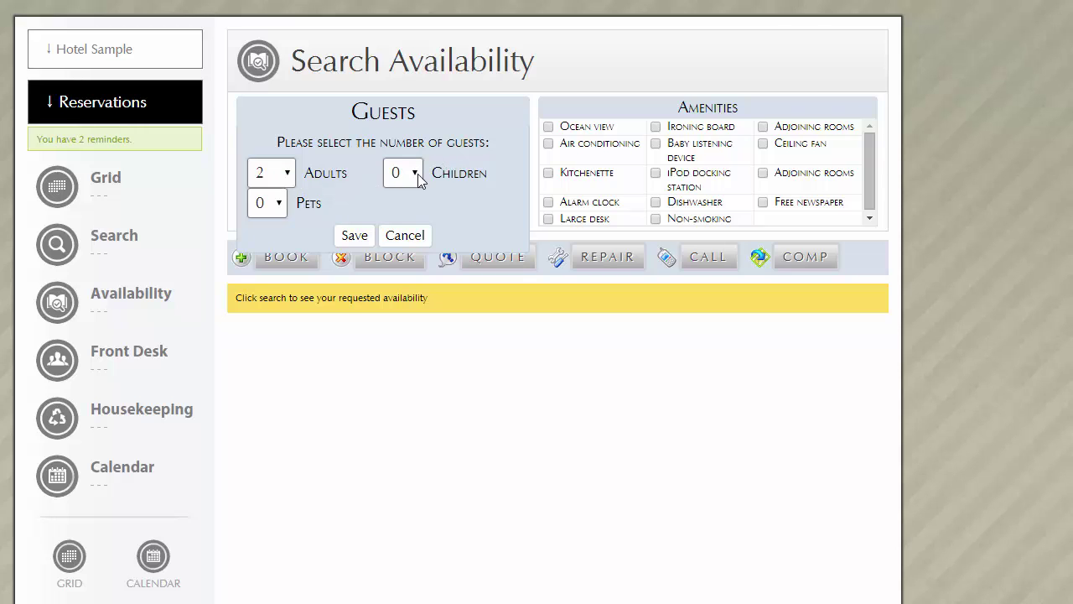
{"action": "left_click", "coordinate": [355, 236]}
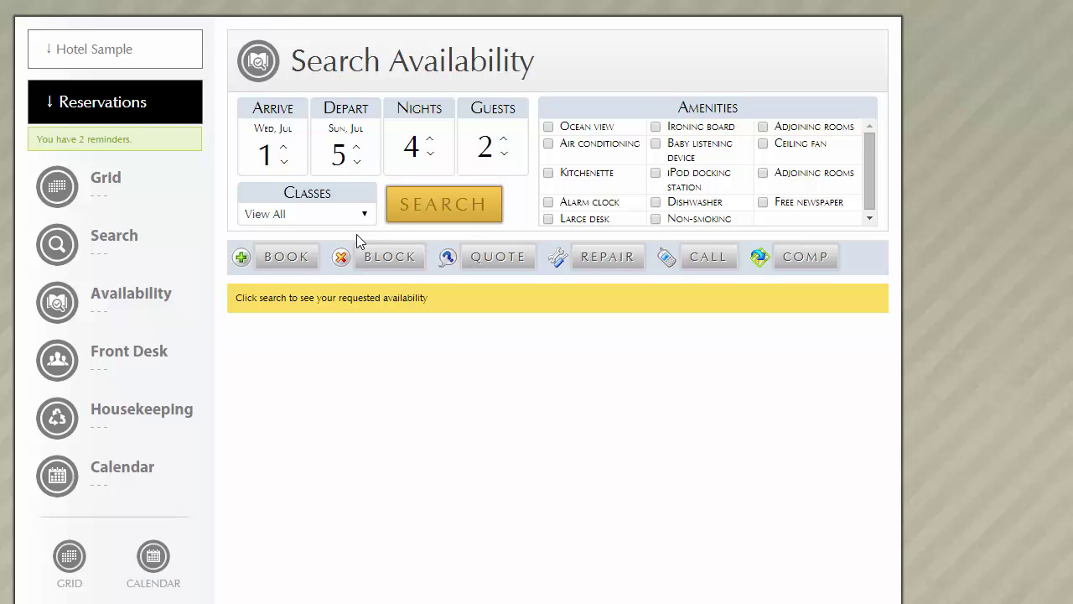
{"action": "left_click", "coordinate": [428, 205]}
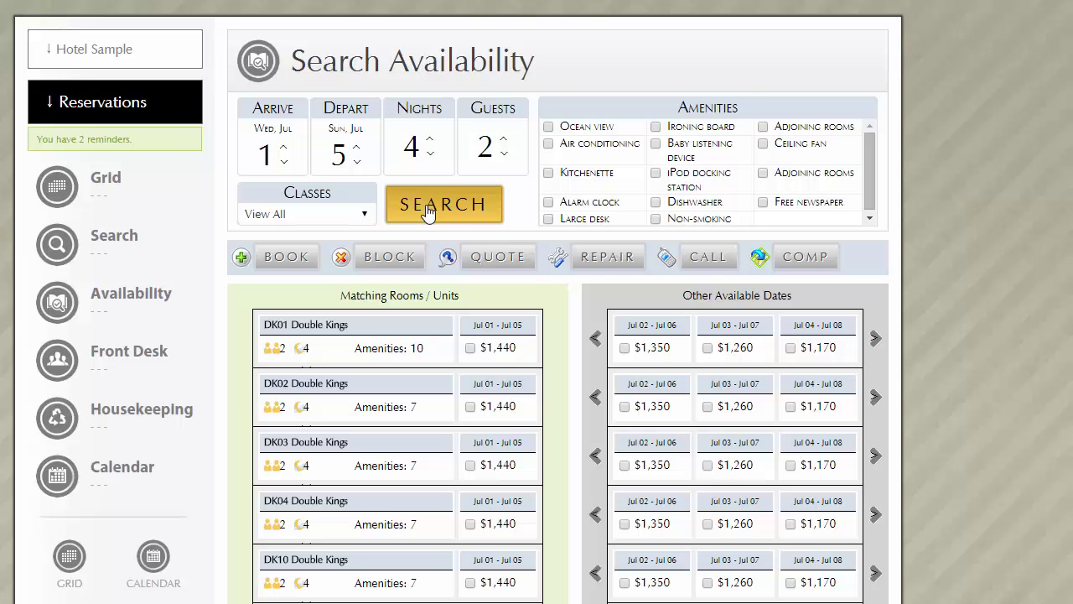
Step: Look through the list of matching rooms and units with their prices for Jul 01 - Jul 05
{"action": "scroll", "coordinate": [428, 209], "scroll_direction": "down", "scroll_amount": 1}
{"action": "scroll", "coordinate": [427, 207], "scroll_direction": "down", "scroll_amount": 1}
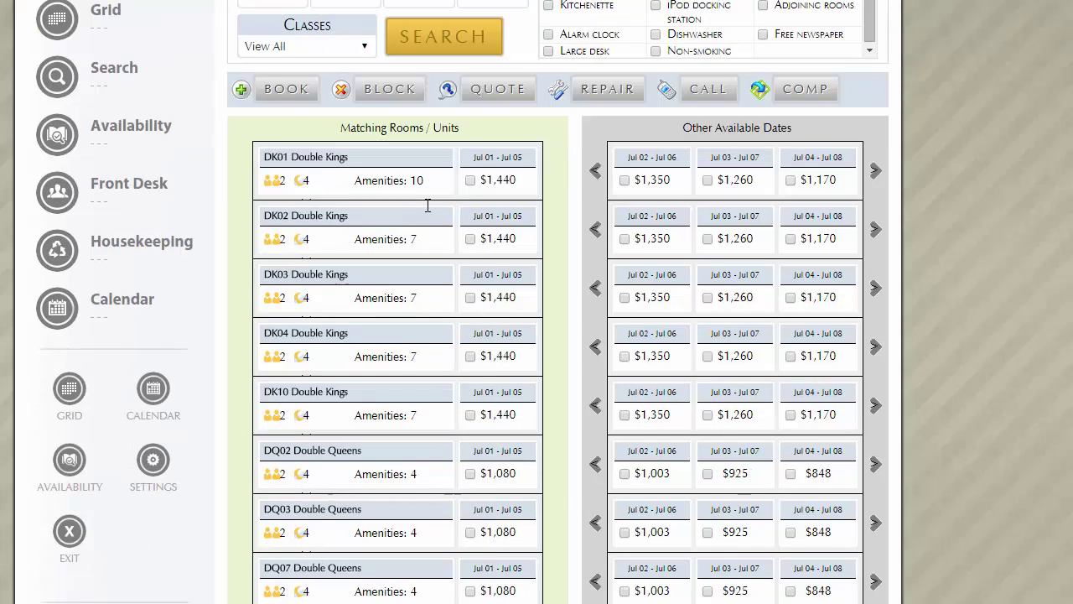
{"action": "scroll", "coordinate": [428, 207], "scroll_direction": "down", "scroll_amount": 1}
{"action": "scroll", "coordinate": [433, 206], "scroll_direction": "up", "scroll_amount": 1}
{"action": "scroll", "coordinate": [425, 163], "scroll_direction": "down", "scroll_amount": 5}
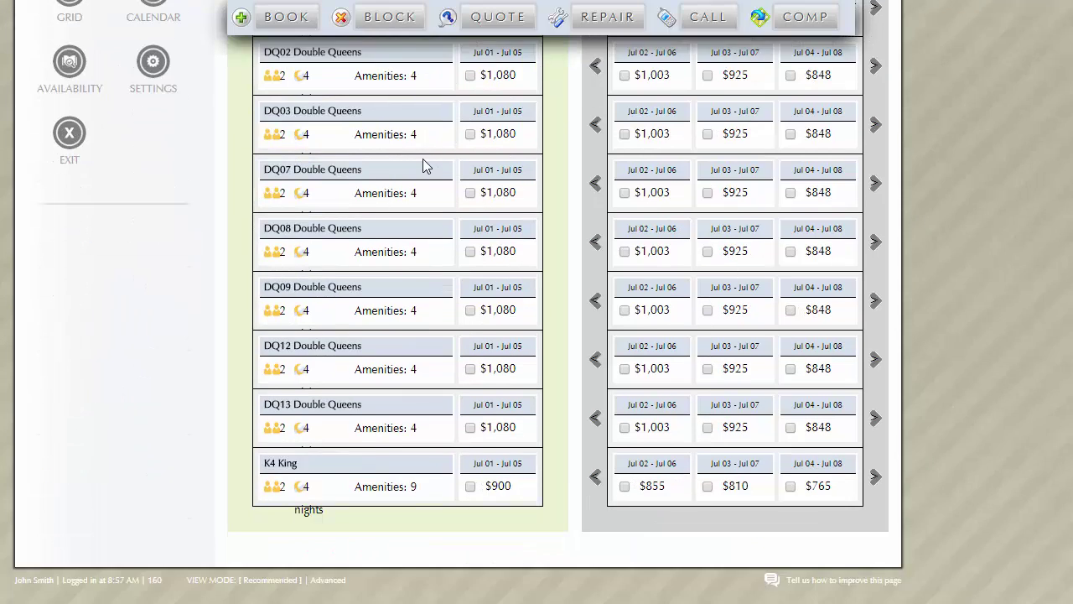
{"action": "scroll", "coordinate": [424, 165], "scroll_direction": "up", "scroll_amount": 3}
{"action": "scroll", "coordinate": [422, 170], "scroll_direction": "up", "scroll_amount": 2}
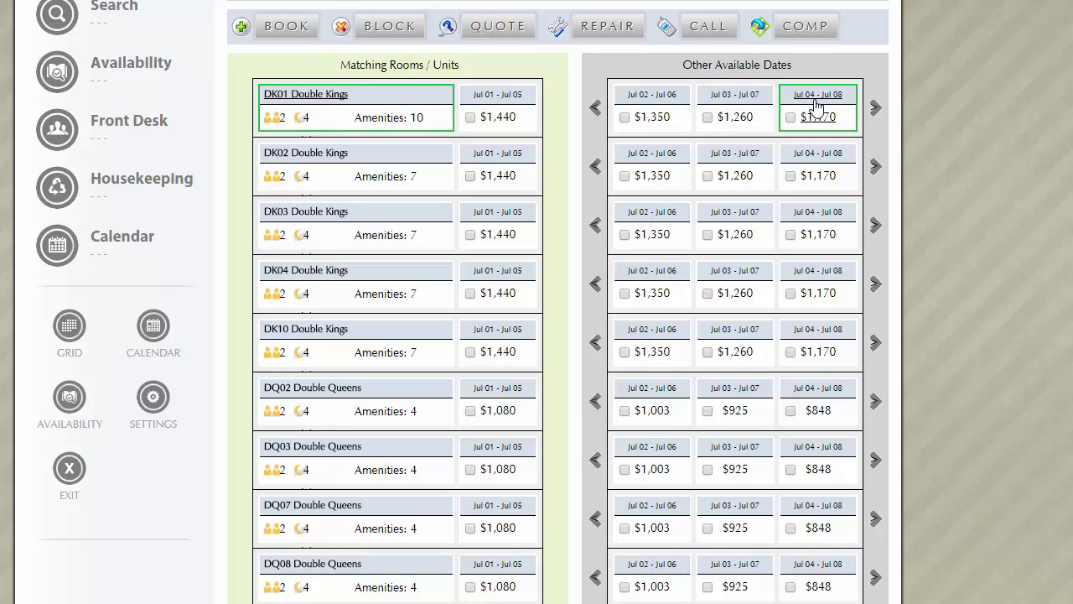
Step: Advance the other available dates for DK01 Double Kings to Jul 17 - Jul 23 and for DK03 Double Kings to Jul 21 - Jul 27
{"action": "left_click", "coordinate": [874, 109]}
{"action": "left_click", "coordinate": [875, 109]}
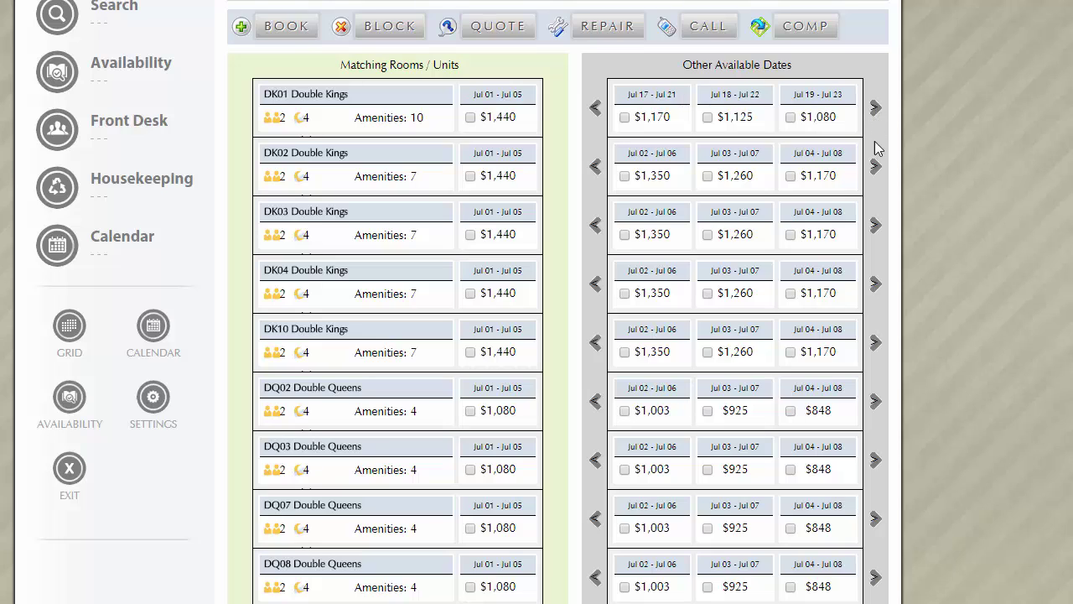
{"action": "left_click", "coordinate": [875, 227]}
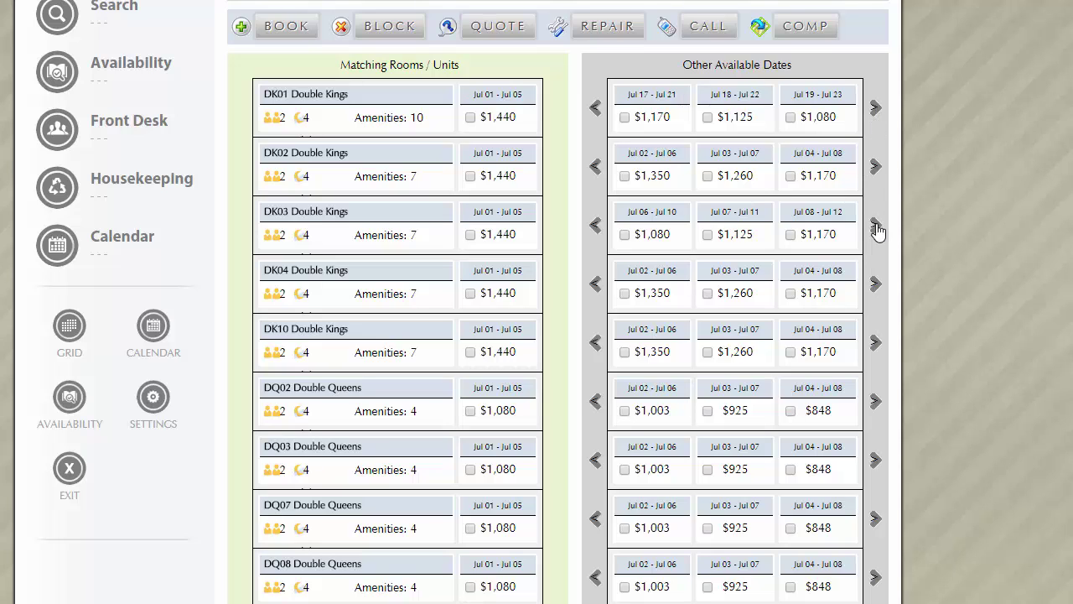
{"action": "left_click", "coordinate": [875, 227]}
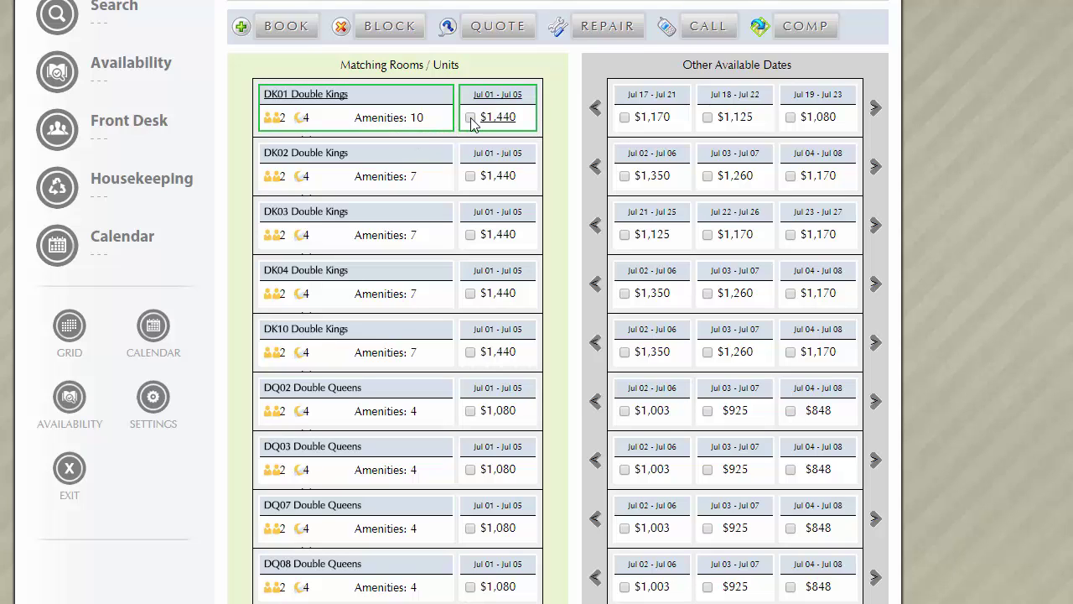
Step: Start a booking for DK01 Double Kings for Jul 01 - Jul 05 and return to the availability search without saving guest details
{"action": "left_click", "coordinate": [289, 30]}
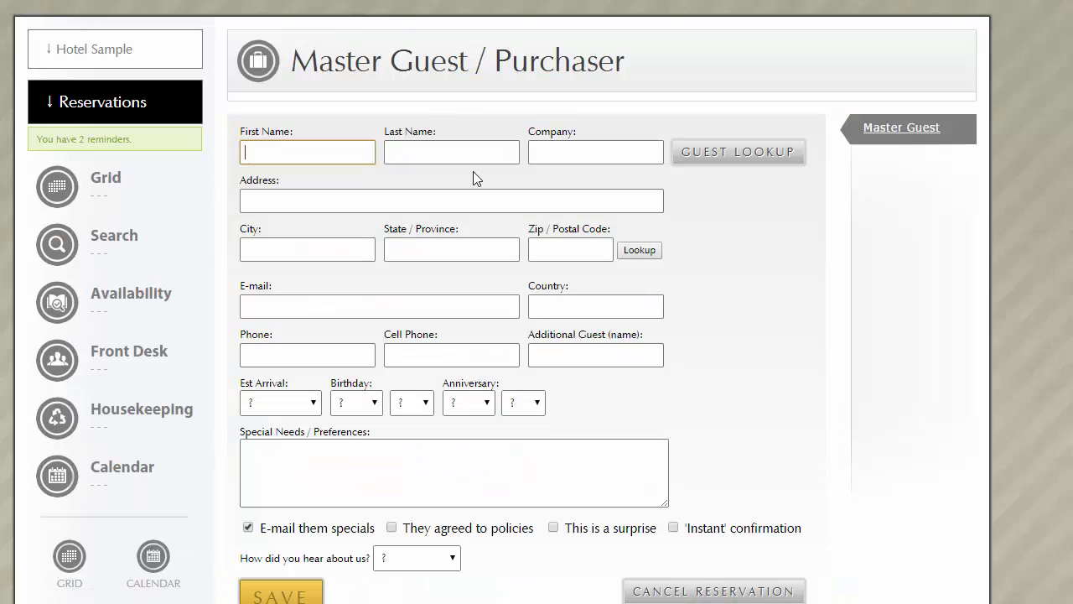
{"action": "left_click", "coordinate": [57, 307]}
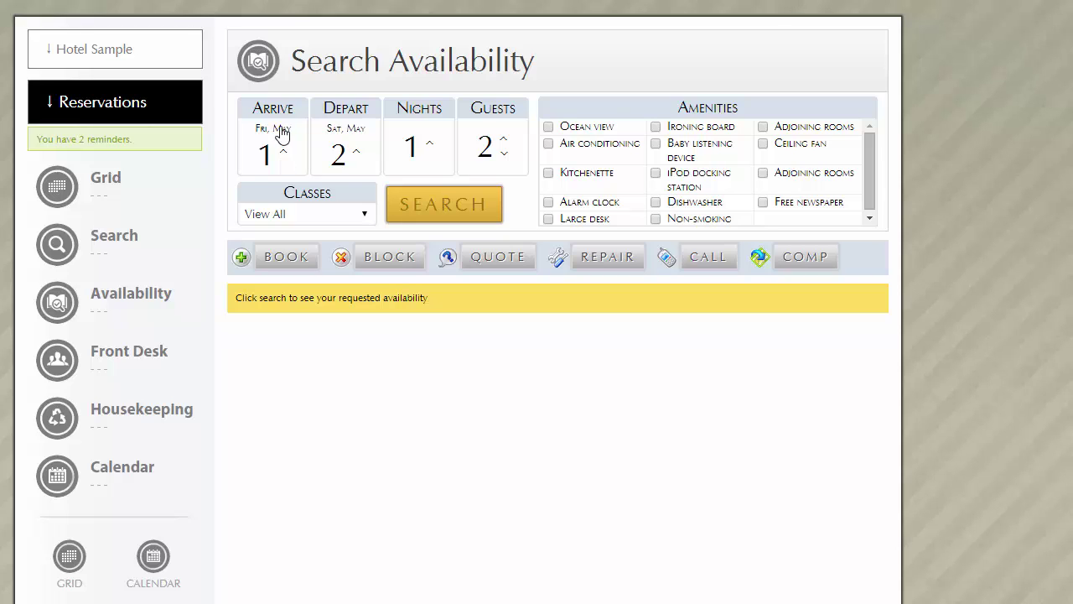
Step: Search availability for an arrival on May 8 with a stay of 2 nights for 2 guests
{"action": "left_click", "coordinate": [281, 135]}
{"action": "left_click", "coordinate": [409, 176]}
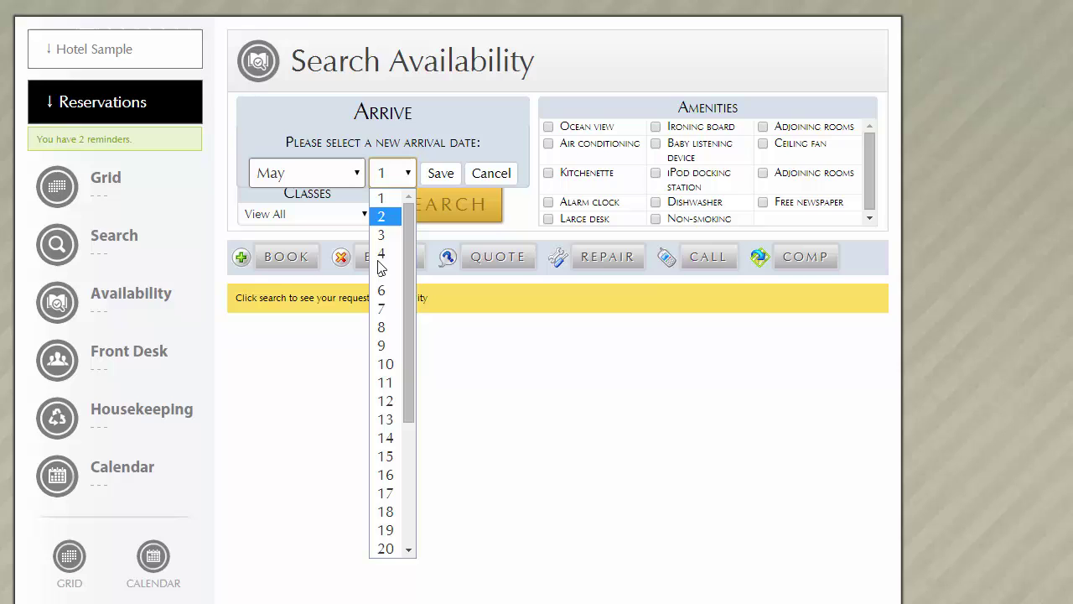
{"action": "left_click", "coordinate": [388, 327]}
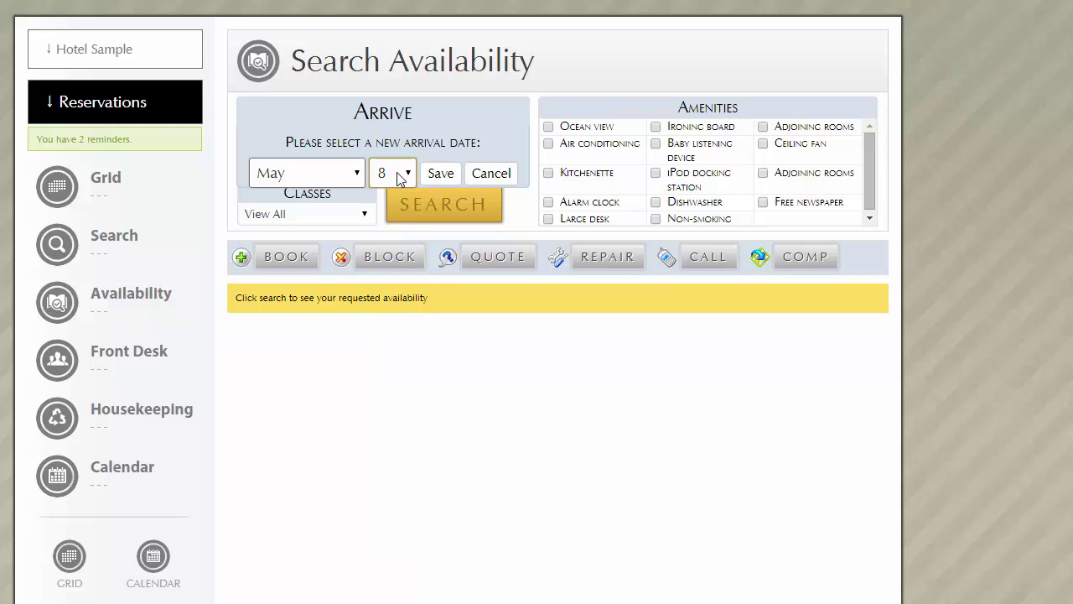
{"action": "left_click", "coordinate": [441, 175]}
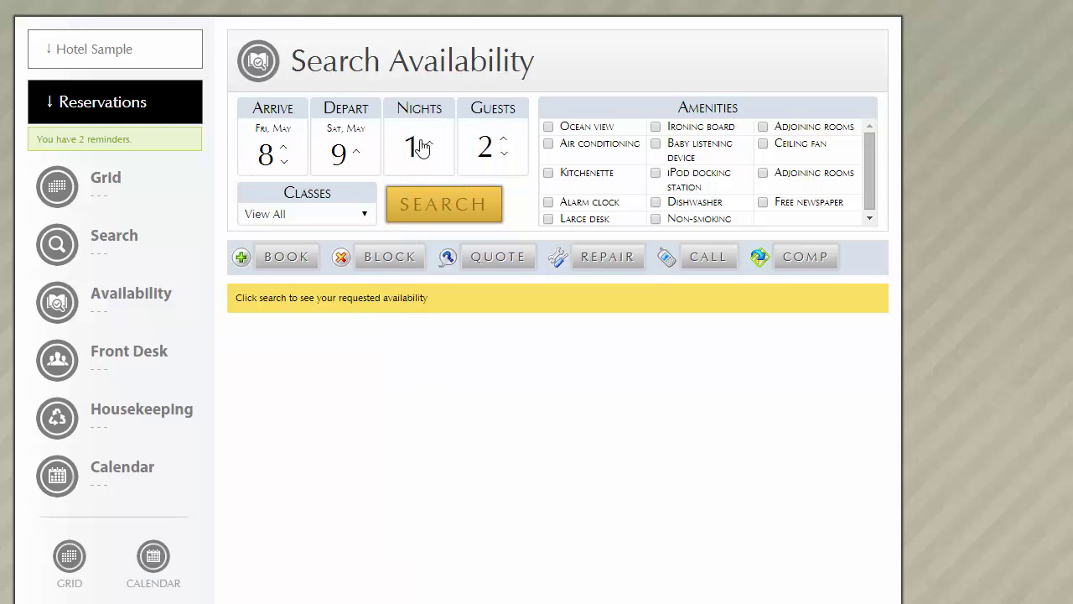
{"action": "left_click", "coordinate": [428, 148]}
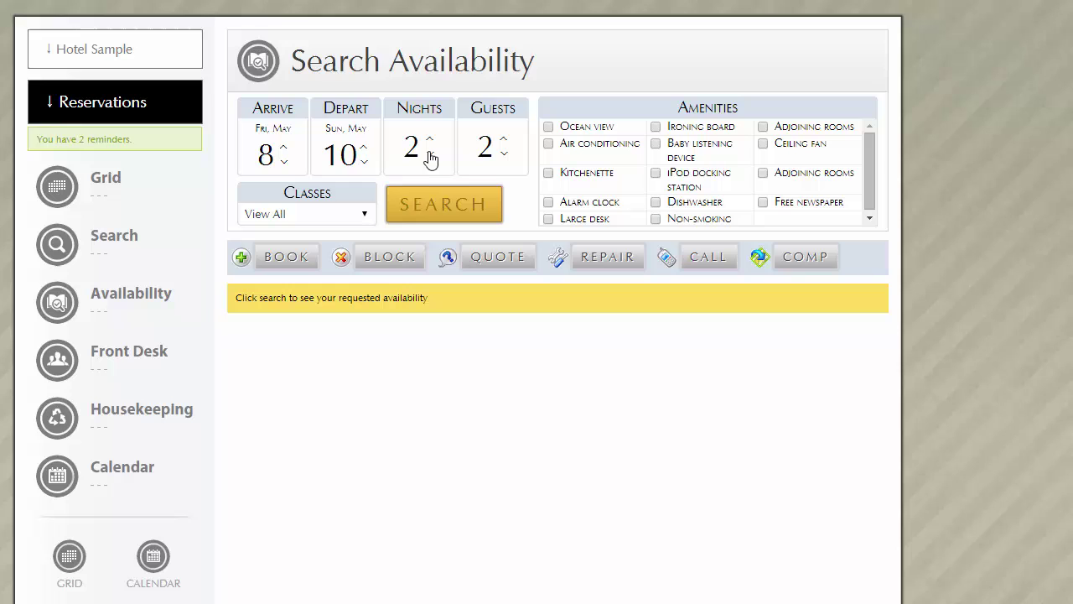
{"action": "left_click", "coordinate": [442, 209]}
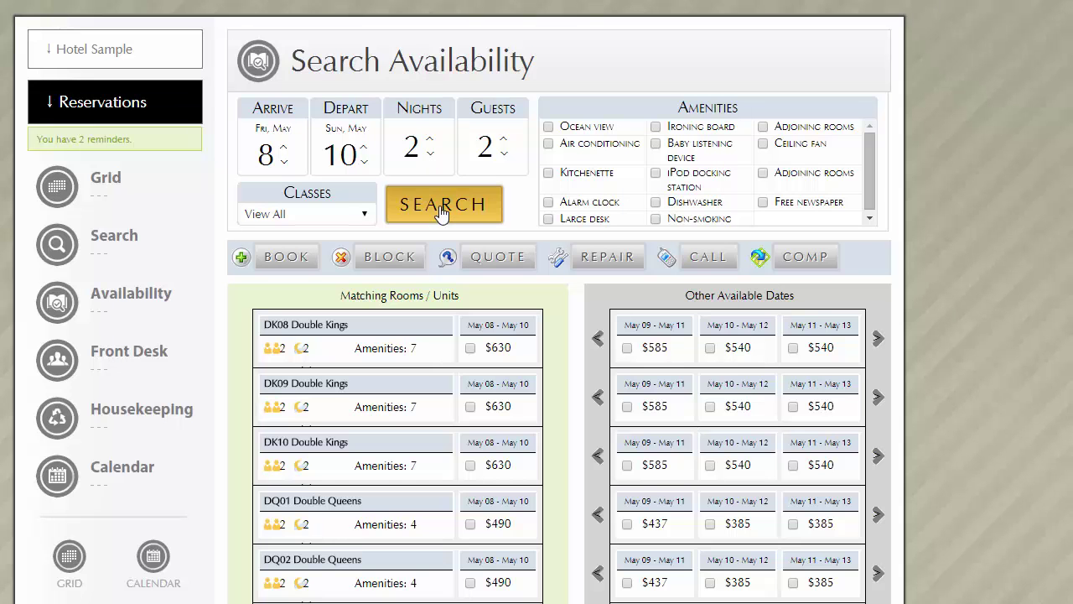
Step: Examine the matching rooms, the other available dates and the Multiple Unit Options for May 8 to May 10
{"action": "scroll", "coordinate": [488, 327], "scroll_direction": "down", "scroll_amount": 1}
{"action": "scroll", "coordinate": [487, 327], "scroll_direction": "down", "scroll_amount": 1}
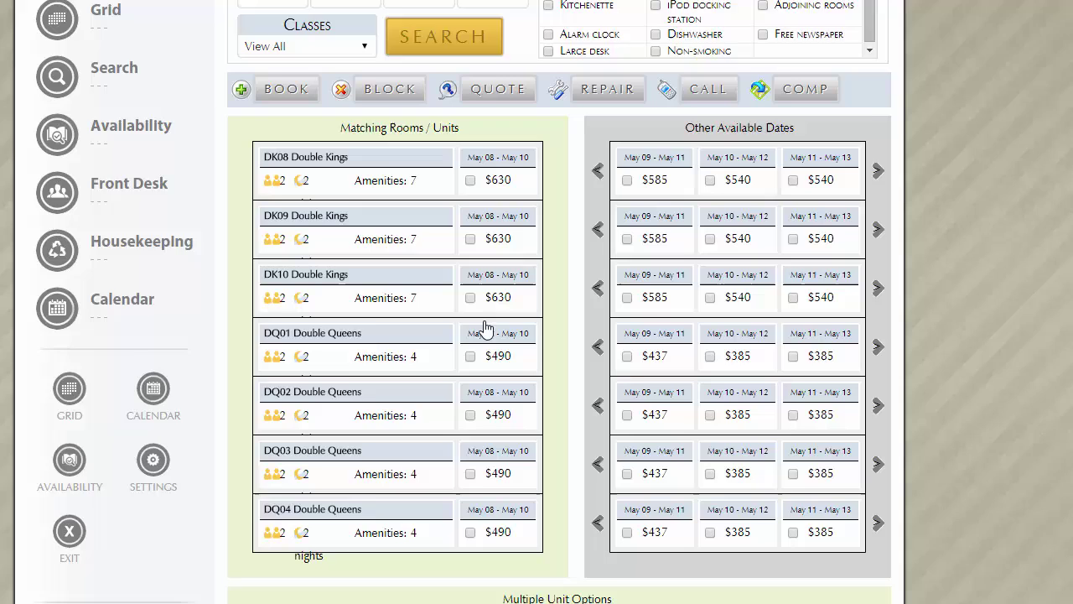
{"action": "scroll", "coordinate": [486, 327], "scroll_direction": "down", "scroll_amount": 1}
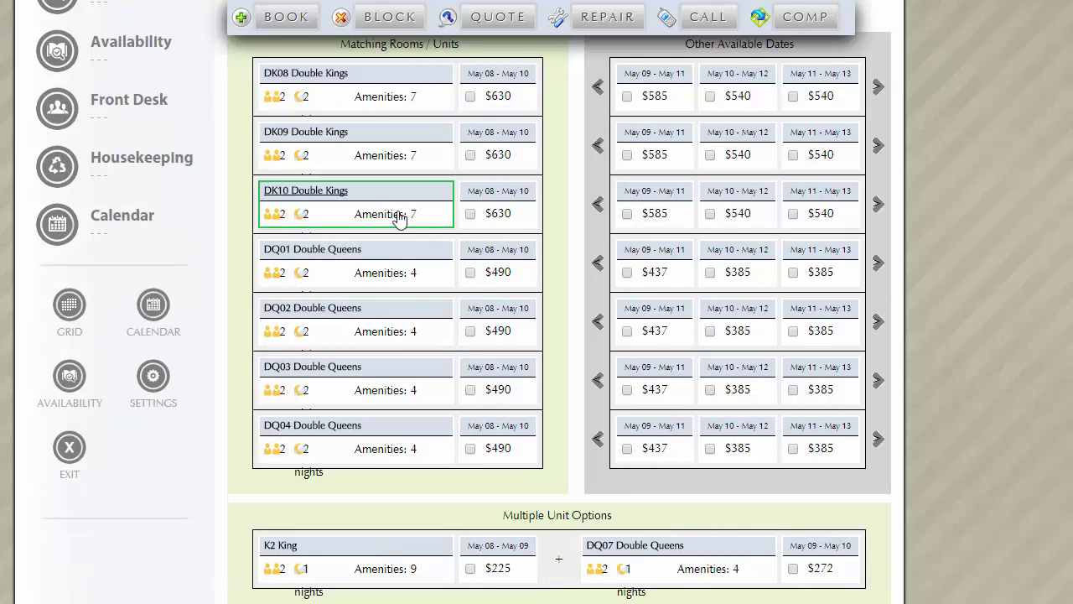
{"action": "scroll", "coordinate": [461, 239], "scroll_direction": "up", "scroll_amount": 1}
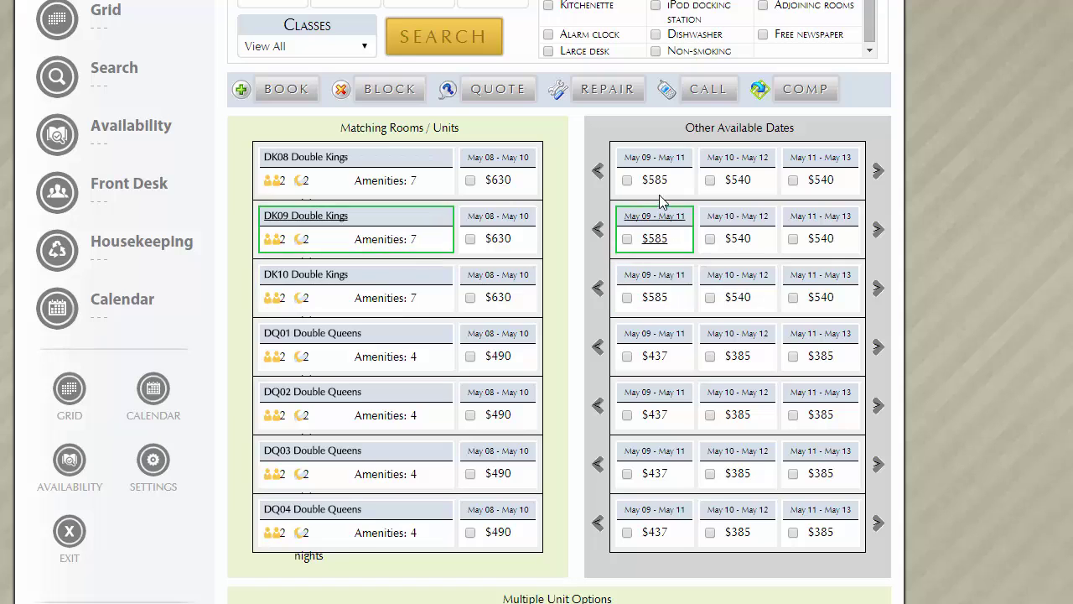
{"action": "scroll", "coordinate": [654, 287], "scroll_direction": "down", "scroll_amount": 2}
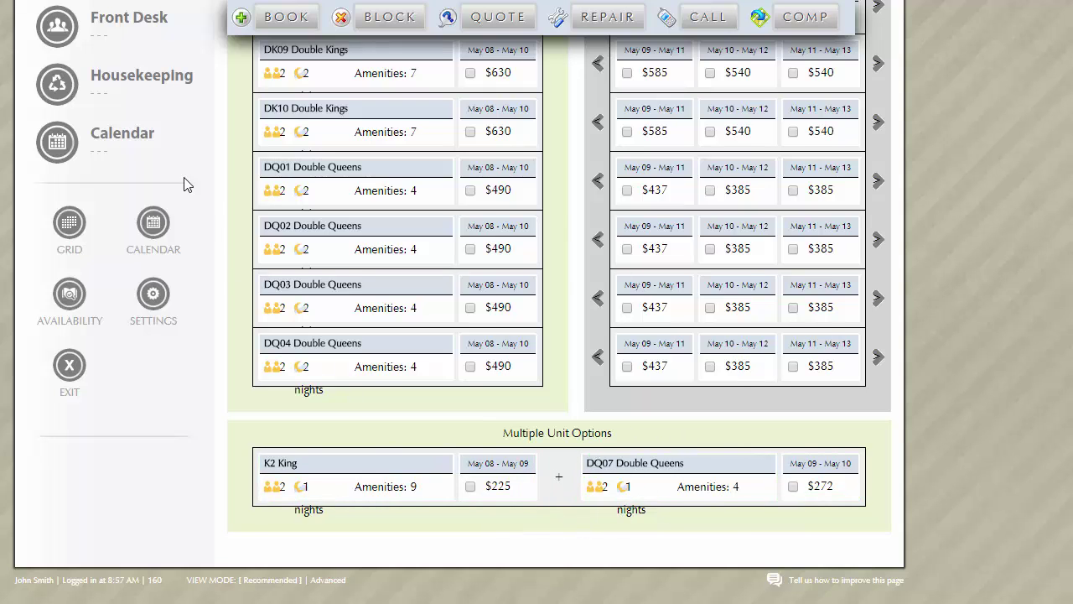
{"action": "scroll", "coordinate": [168, 181], "scroll_direction": "up", "scroll_amount": 4}
Step: Check the May 8 and May 9 nights of the rooms down to K2 King in the Grid, and return to the availability search
{"action": "left_click", "coordinate": [57, 189]}
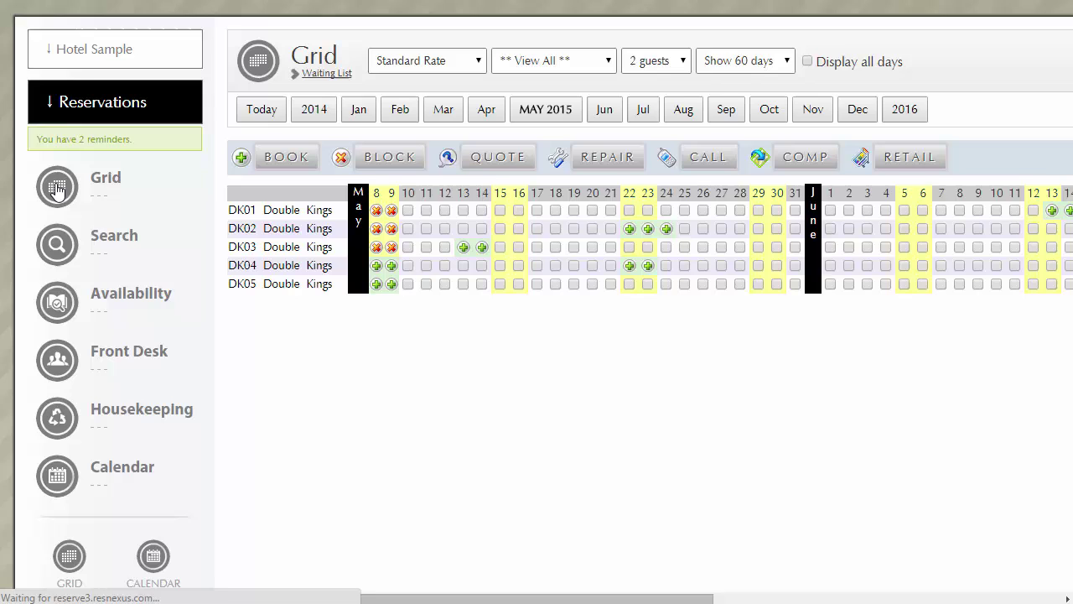
{"action": "scroll", "coordinate": [276, 206], "scroll_direction": "down", "scroll_amount": 1}
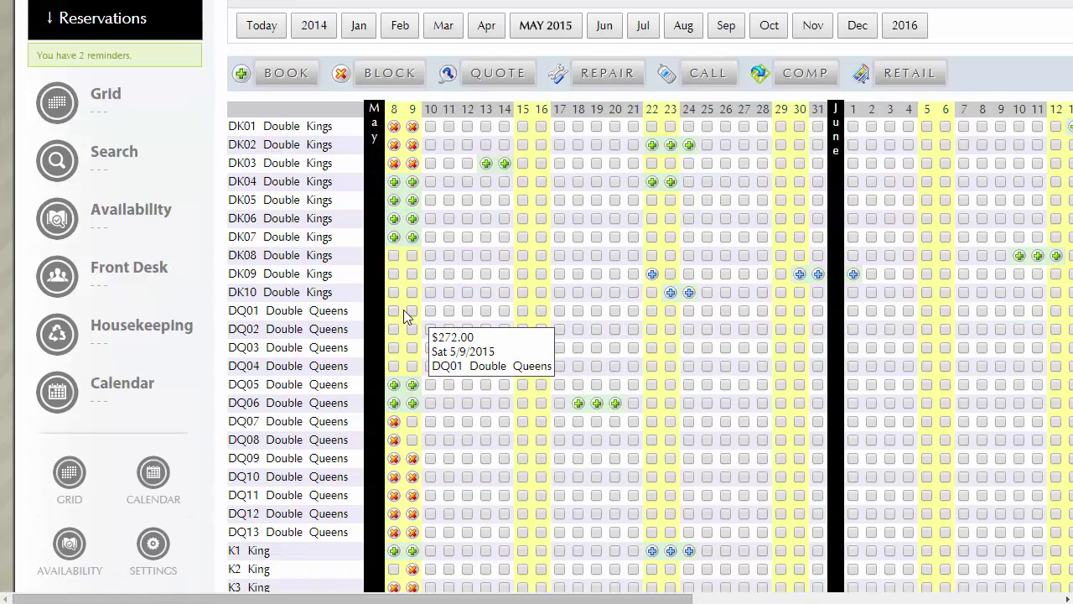
{"action": "scroll", "coordinate": [430, 315], "scroll_direction": "down", "scroll_amount": 2}
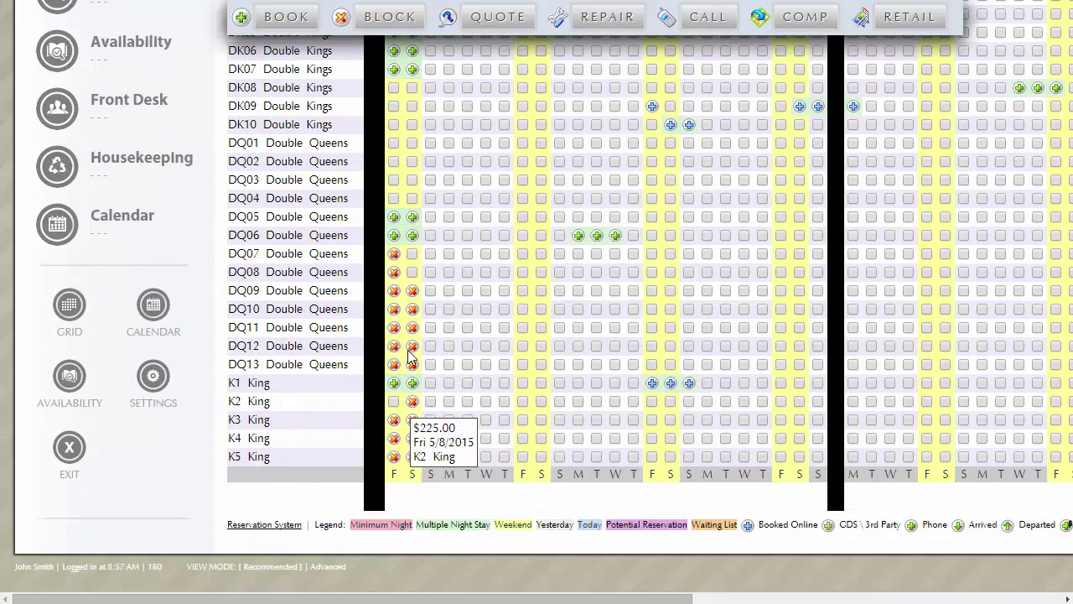
{"action": "mouse_move", "coordinate": [396, 406]}
{"action": "left_click", "coordinate": [64, 48]}
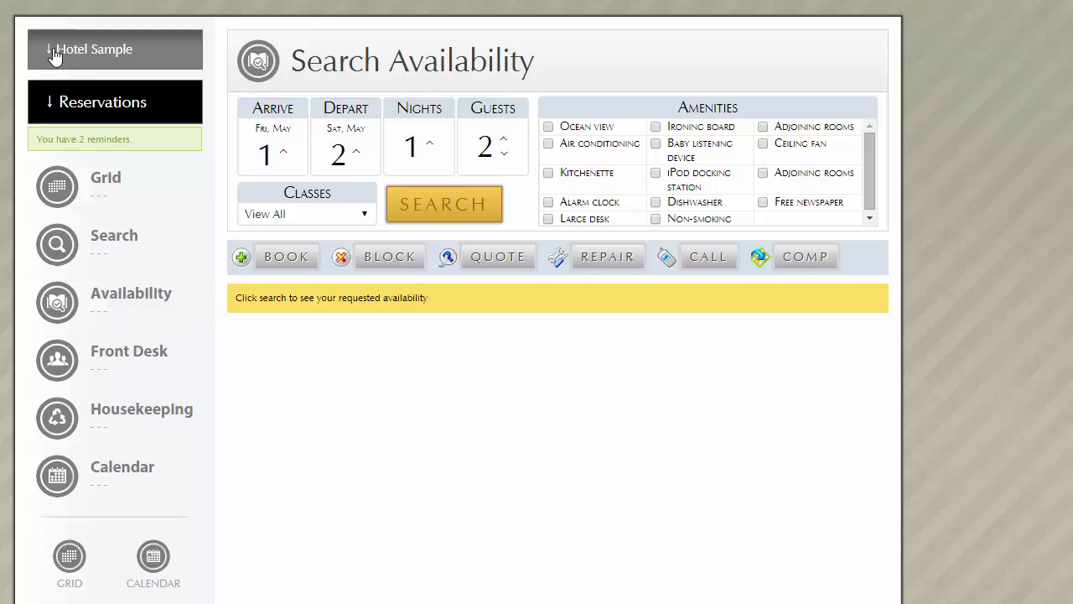